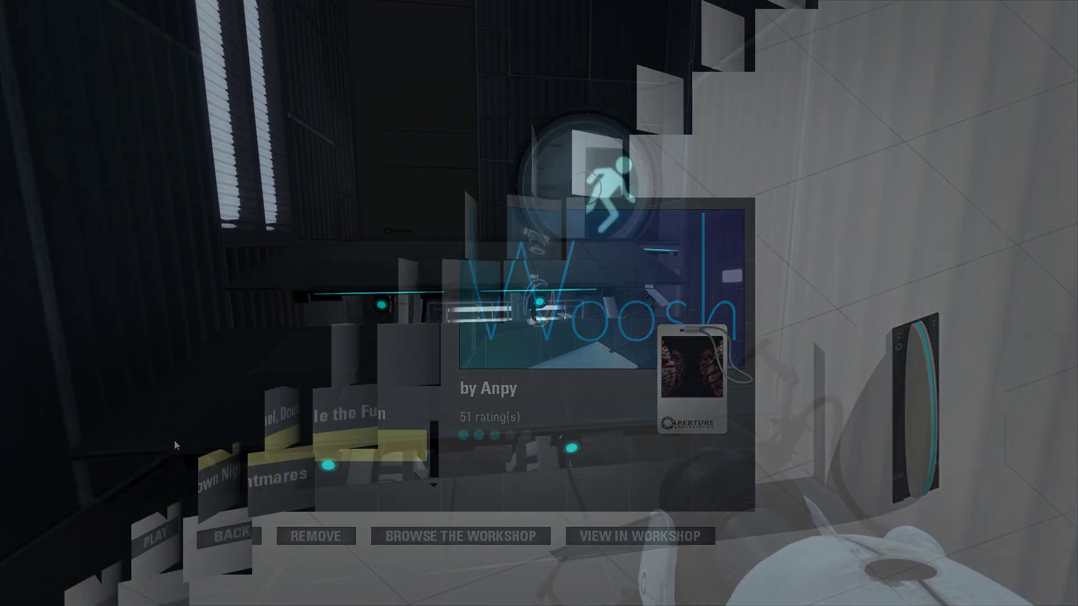
key(w)
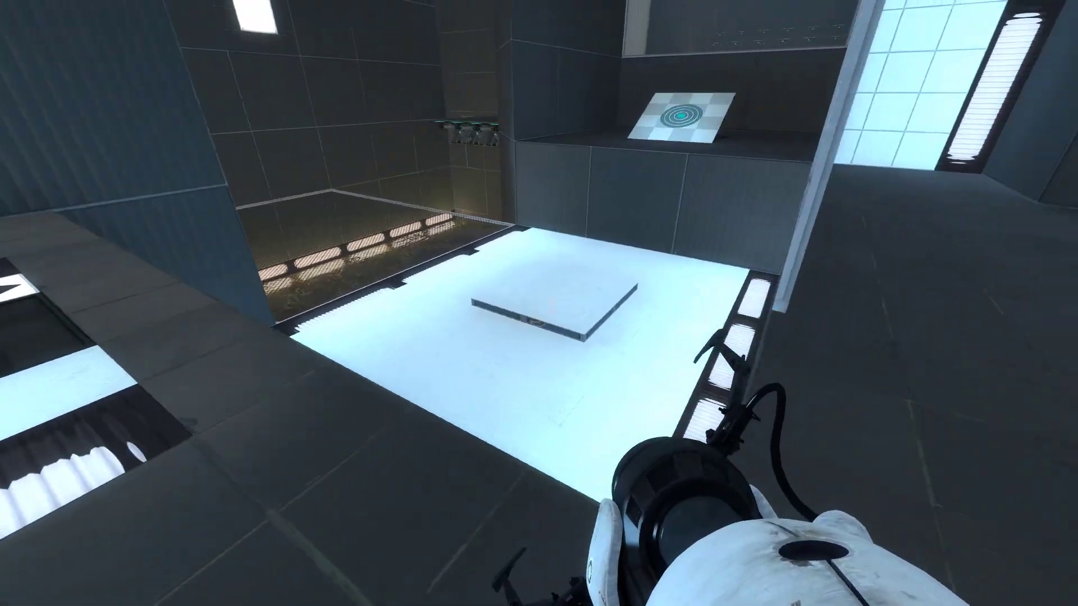
click(539, 303)
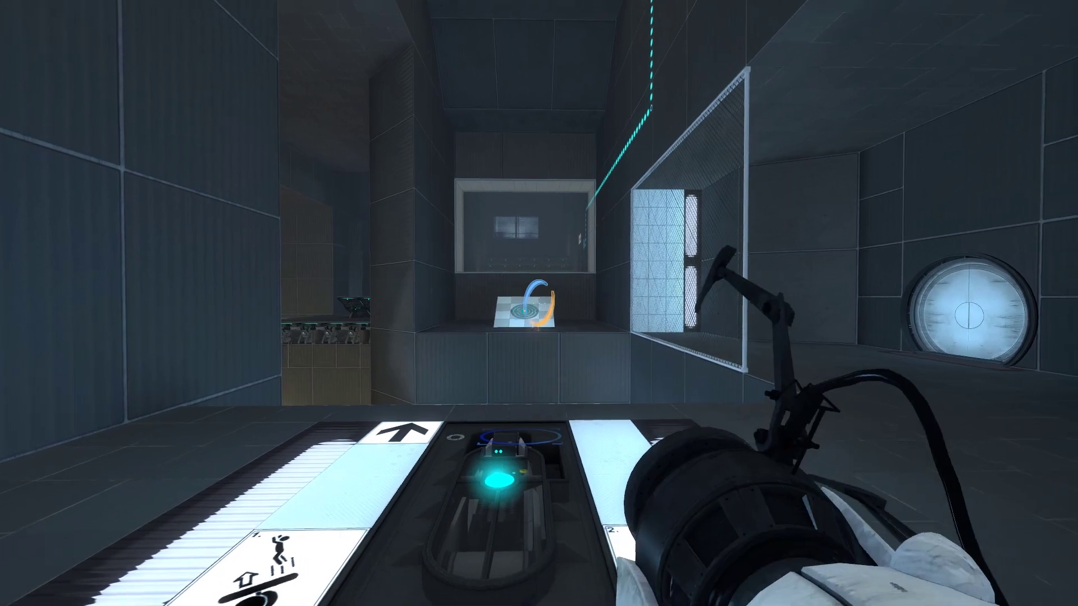
right_click(539, 303)
key(w)
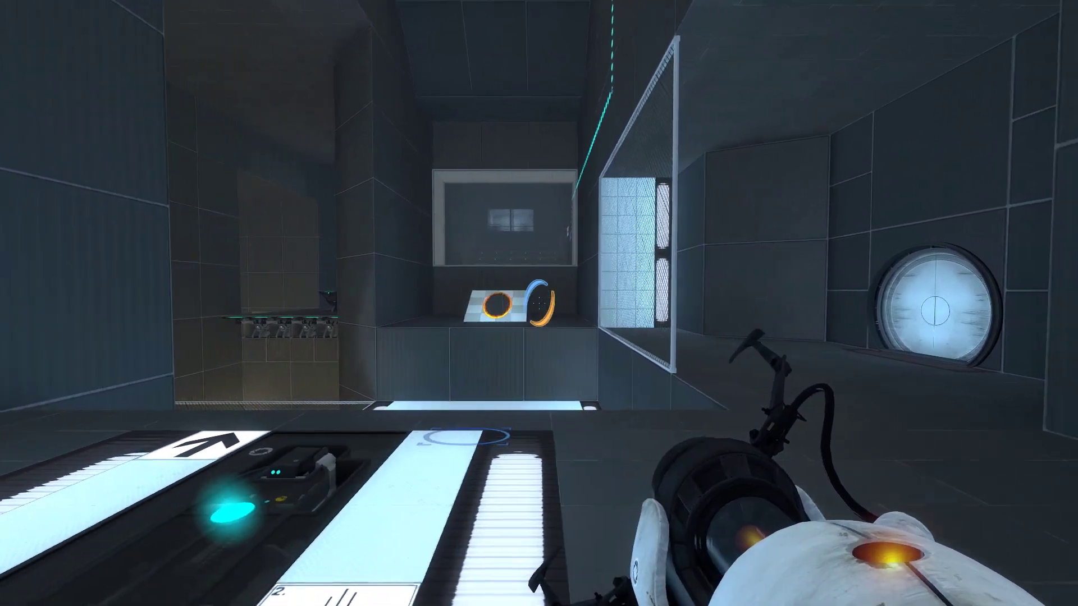
key(d)
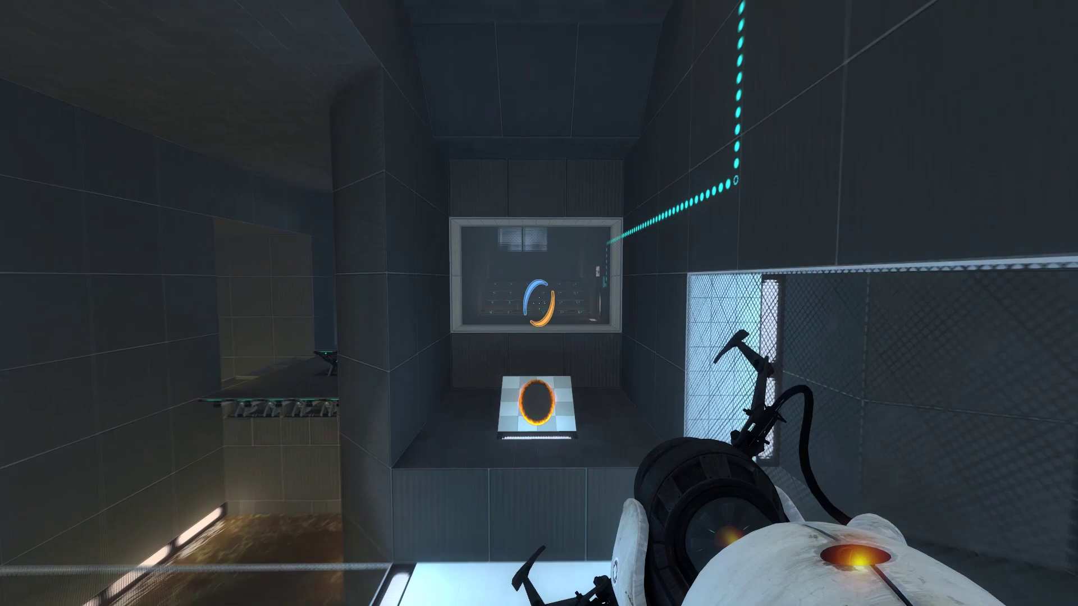
key(w)
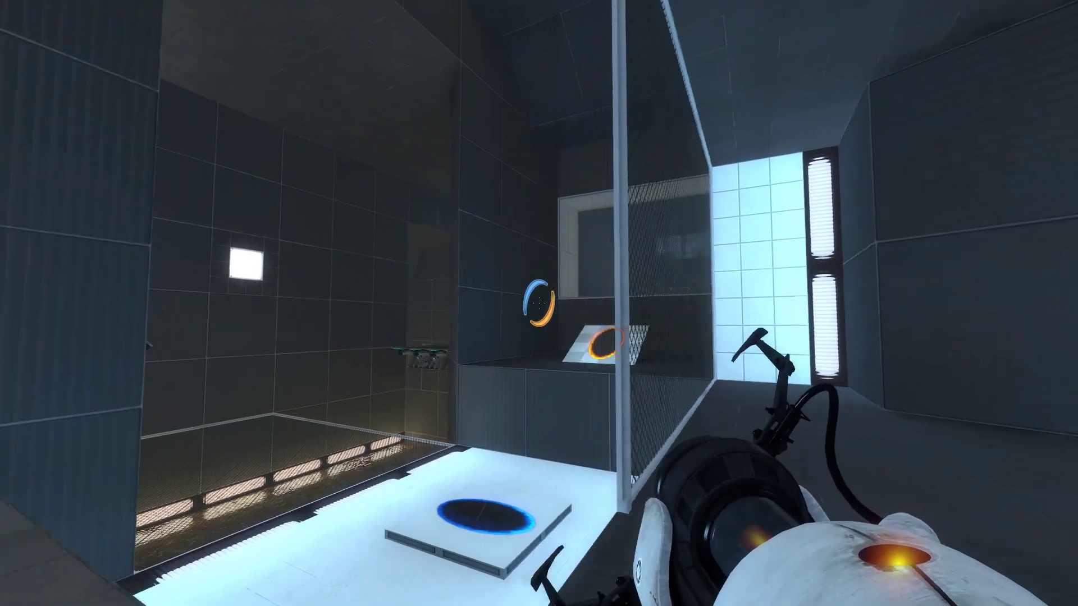
key(w)
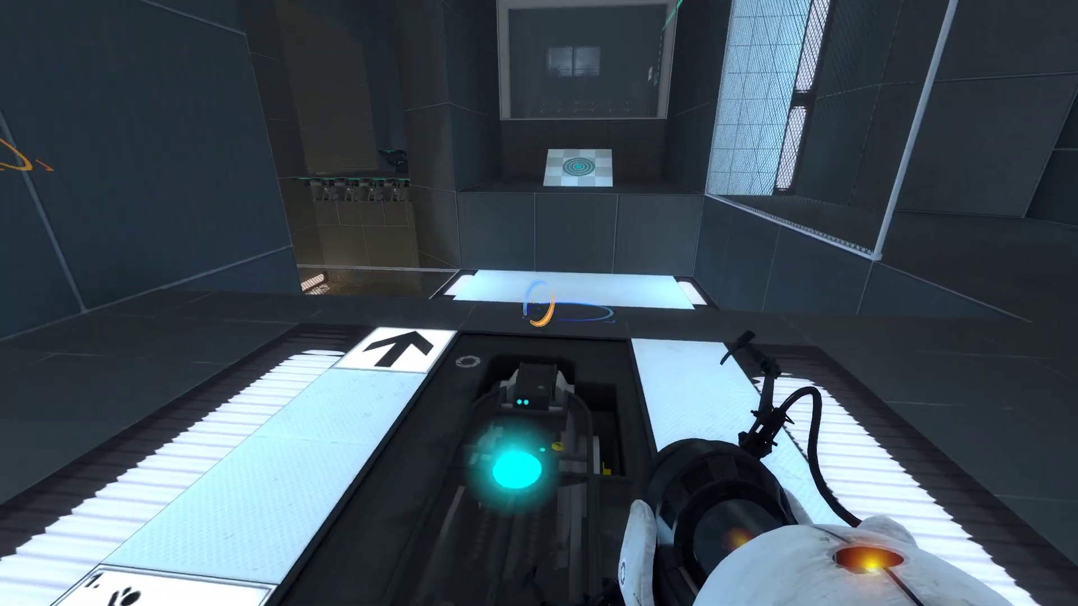
key(w)
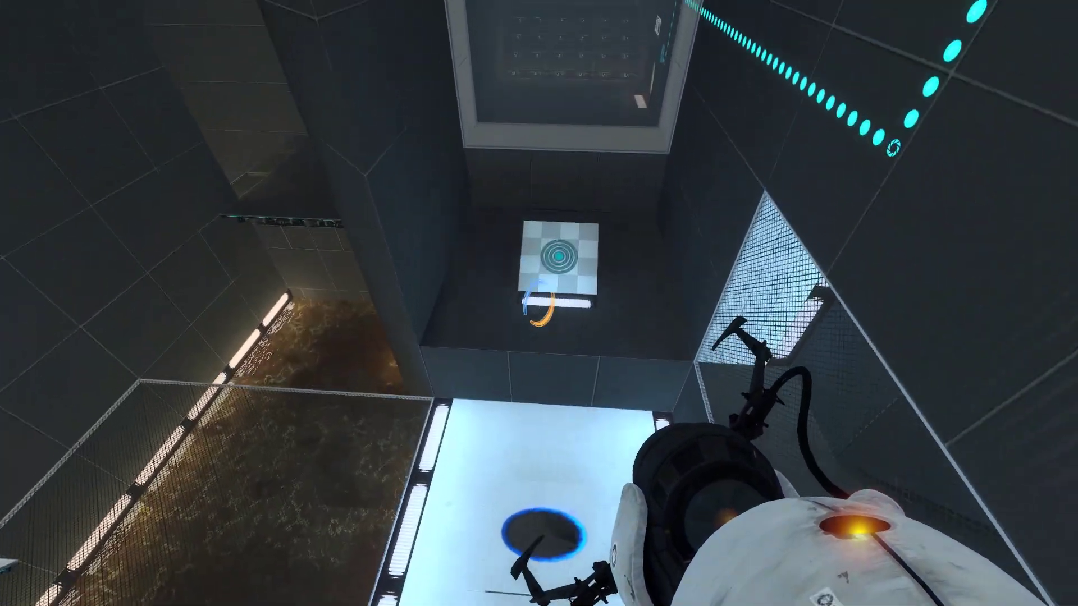
click(539, 304)
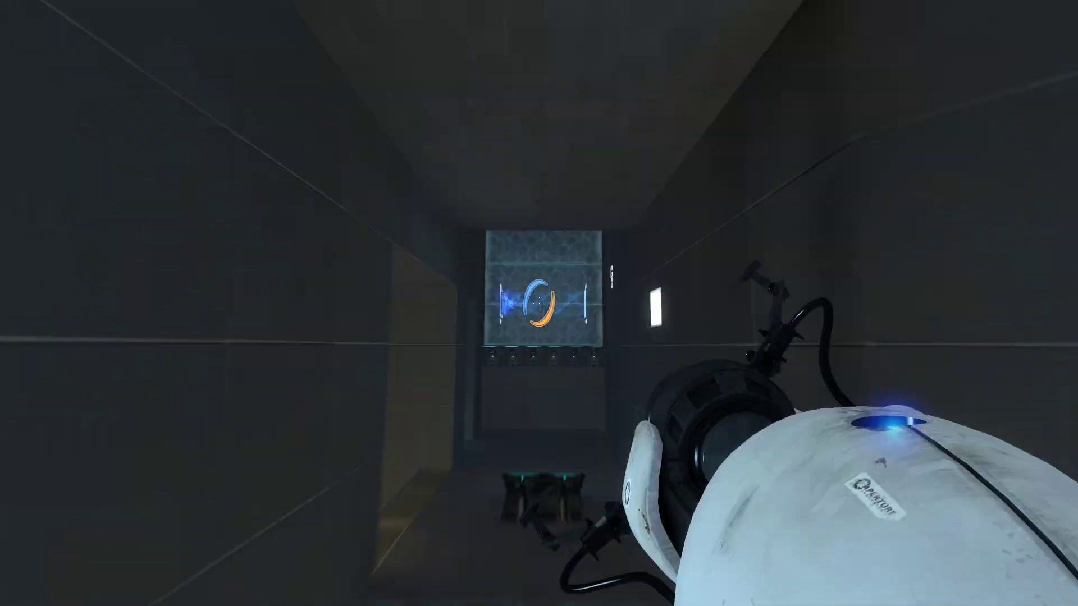
key(w)
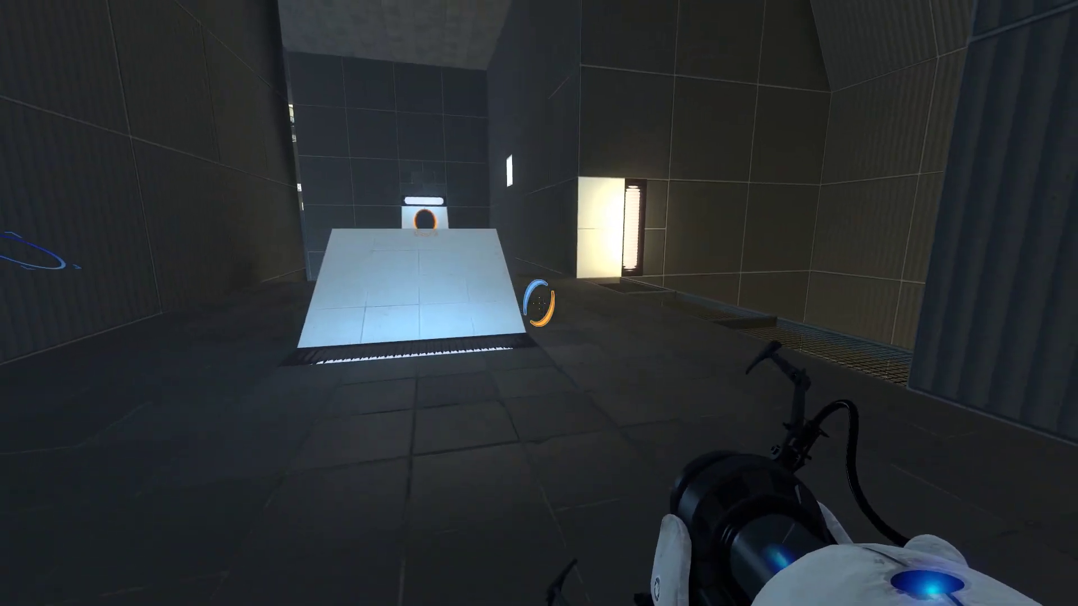
key(w)
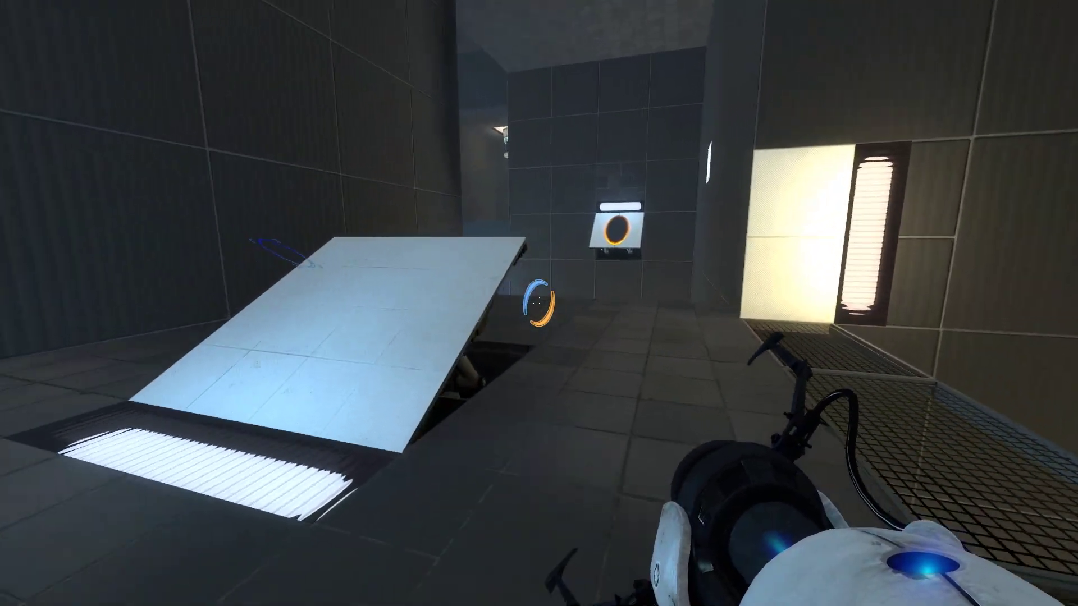
key(w)
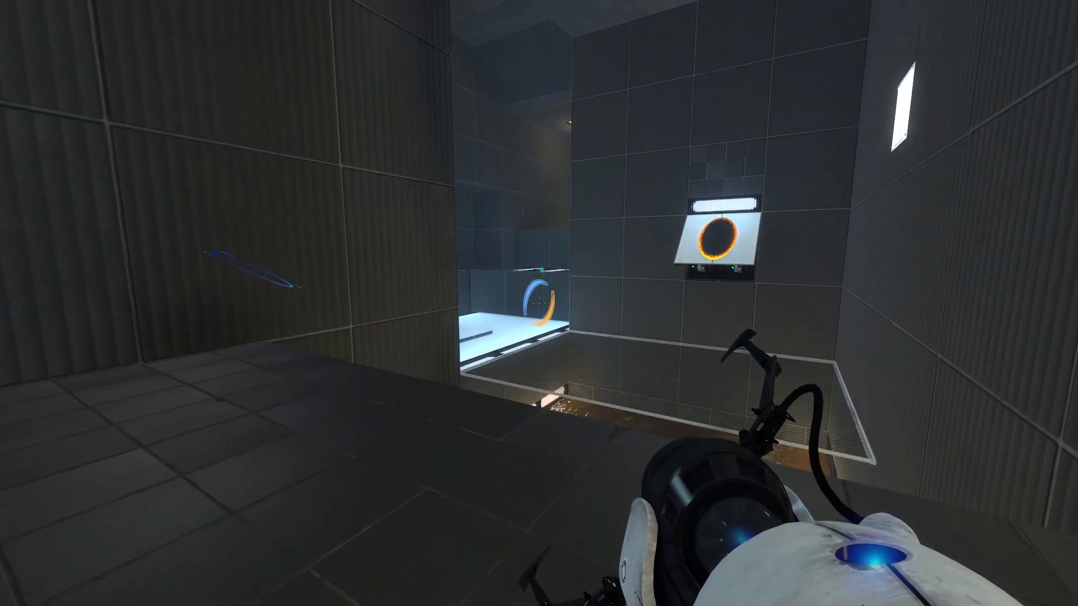
key(w)
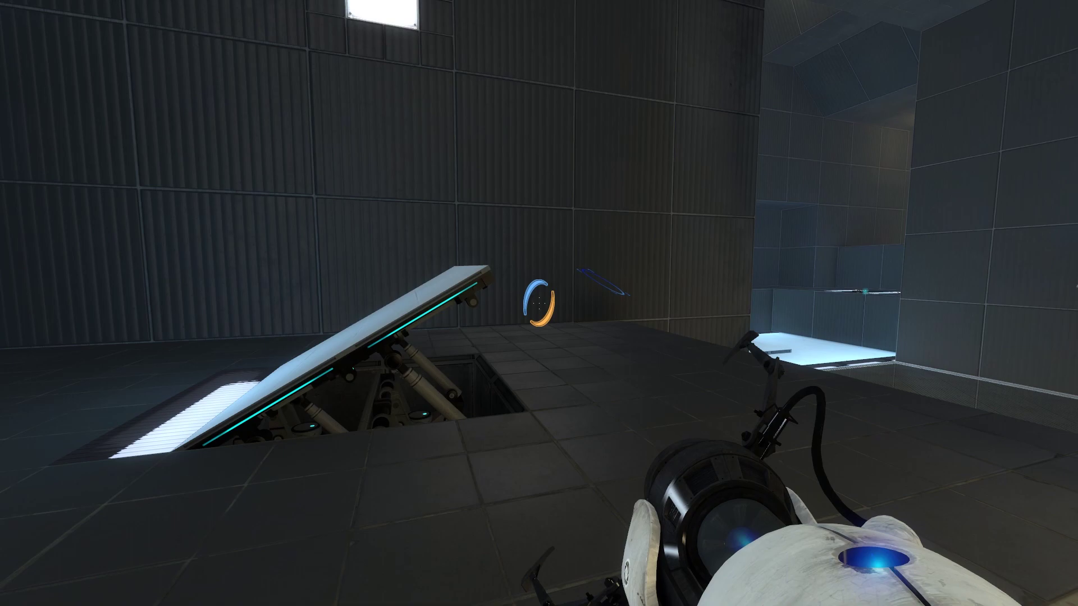
key(w)
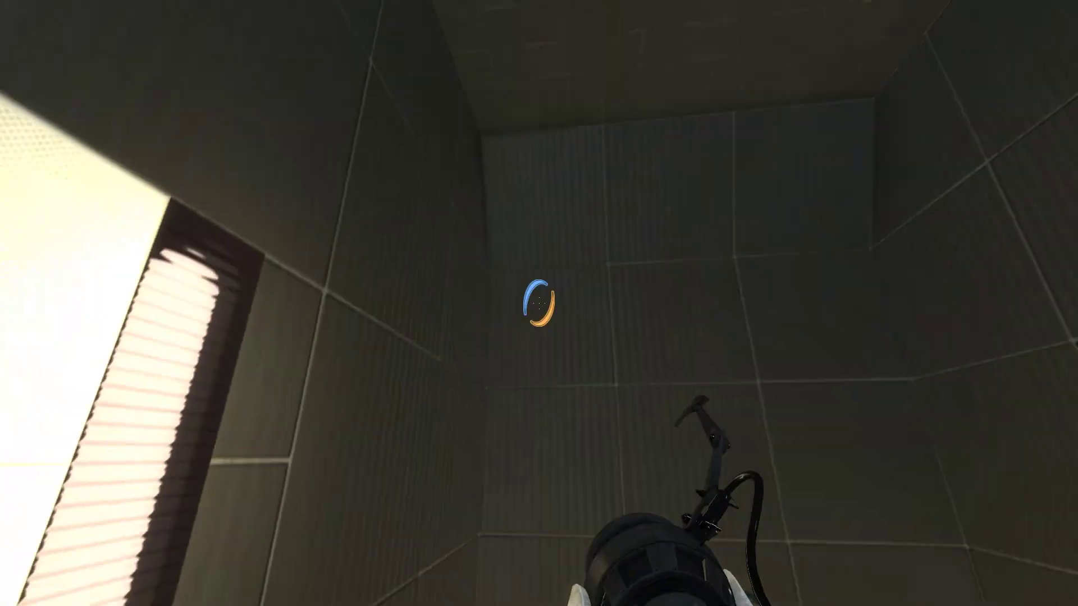
key(w)
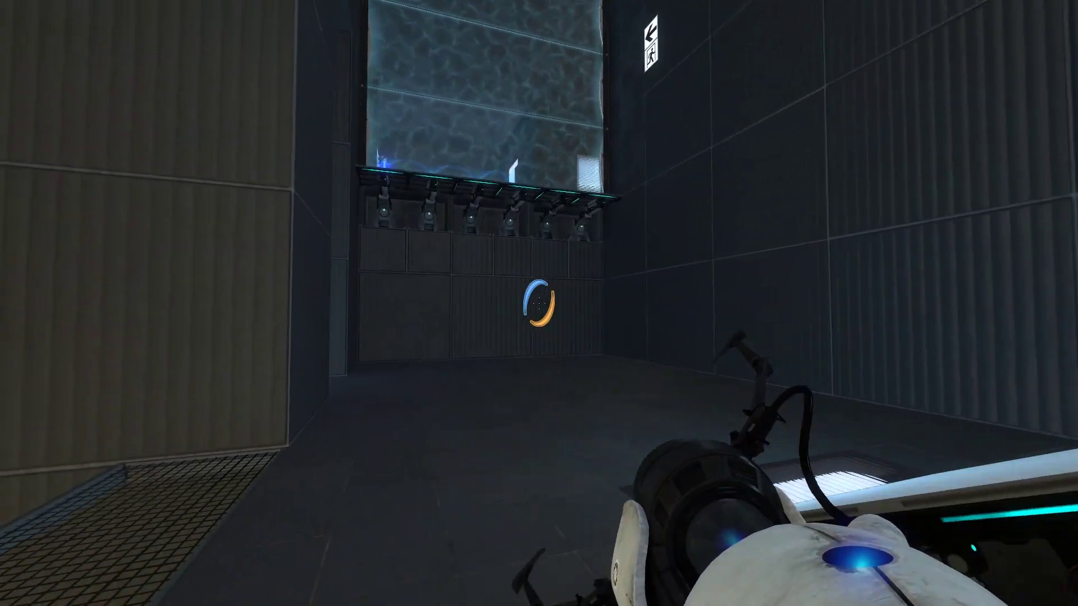
key(w)
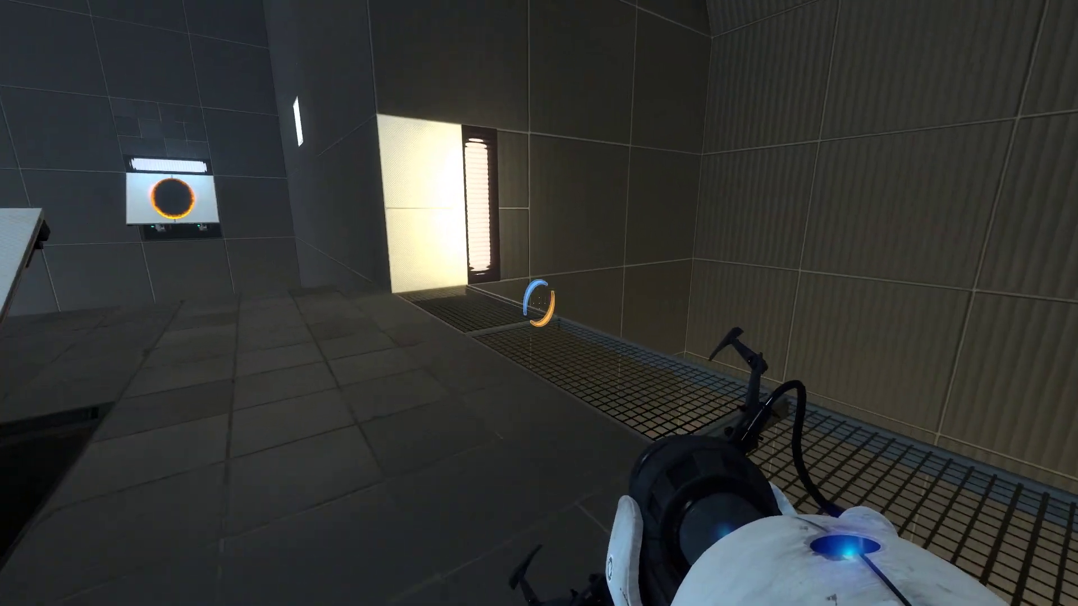
key(w)
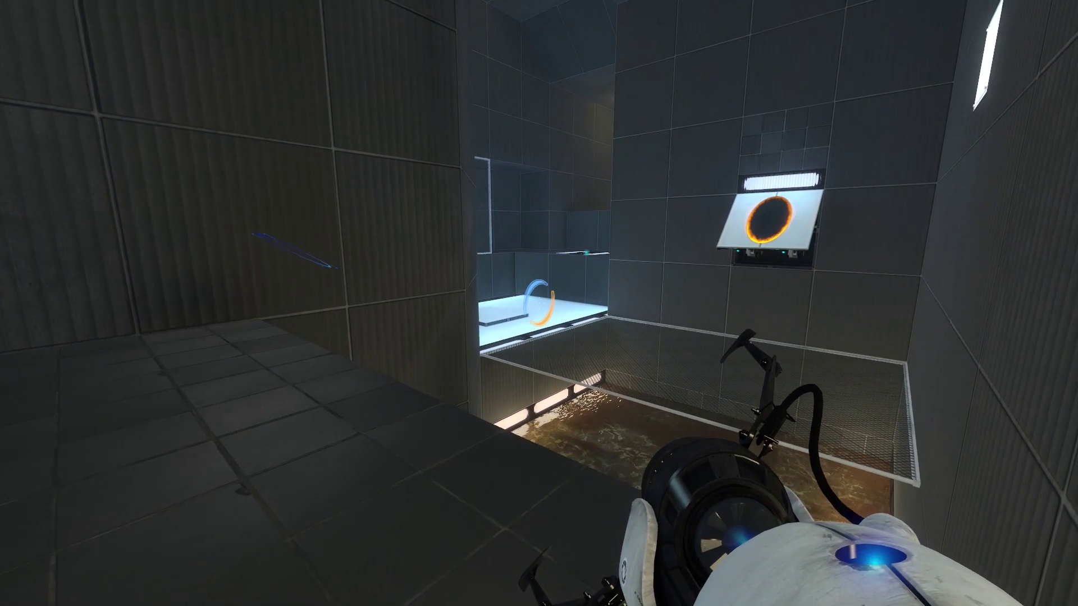
key(w)
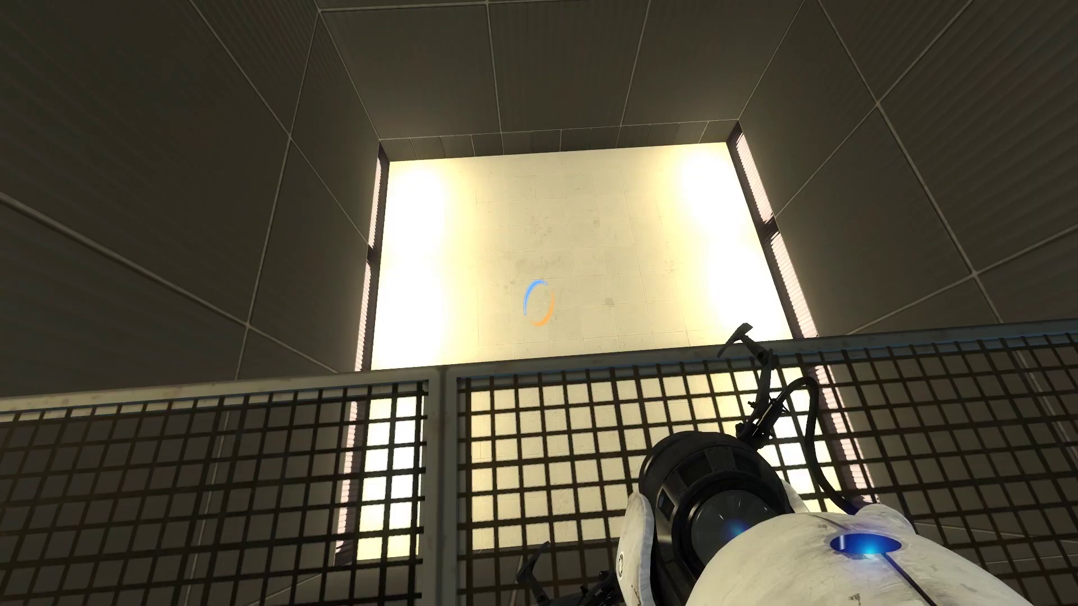
key(w)
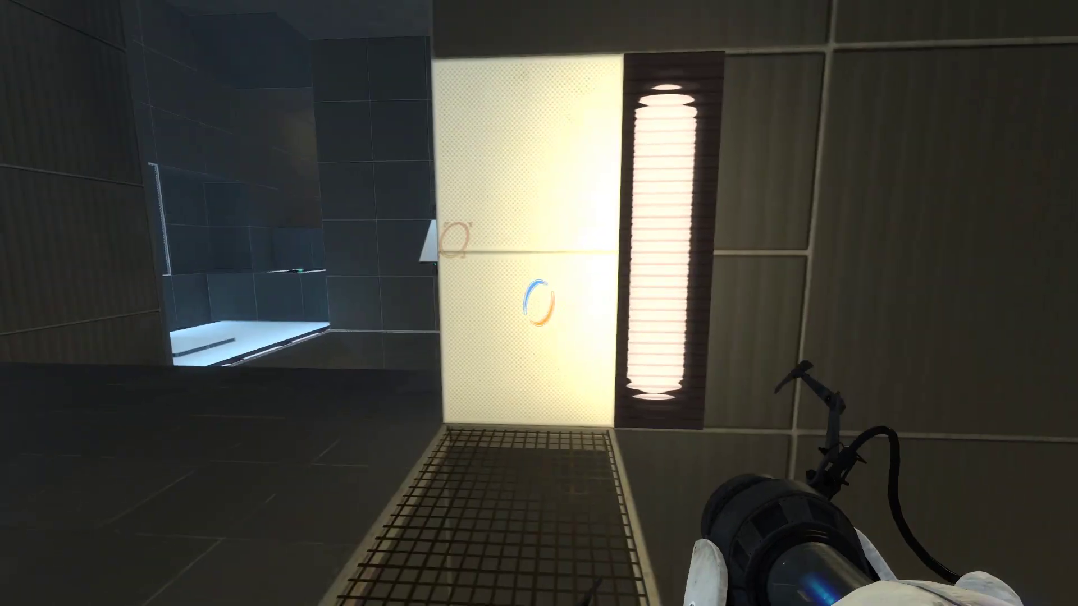
key(w)
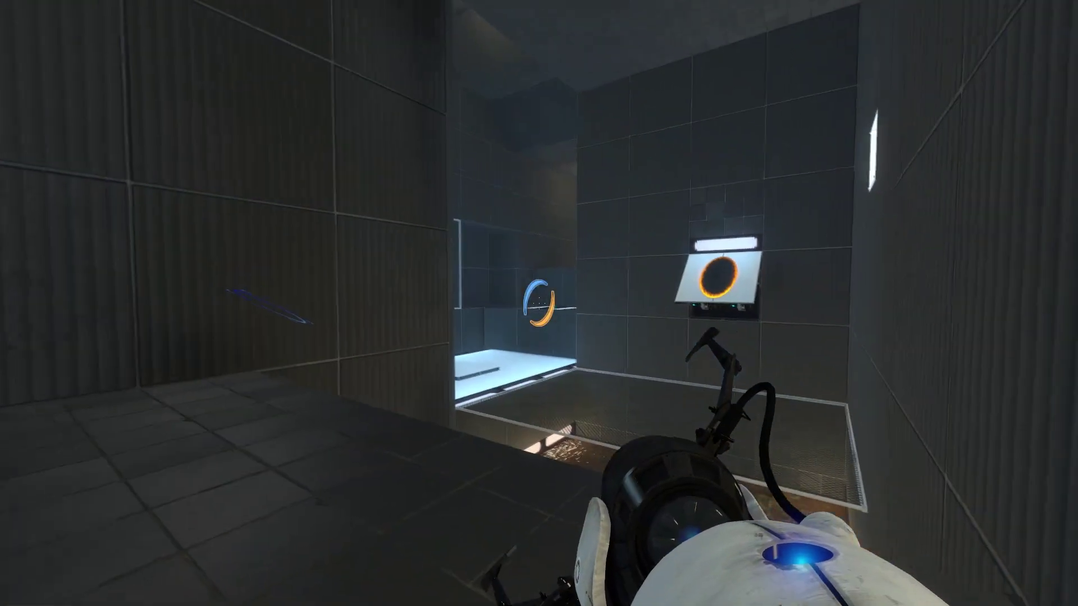
key(w)
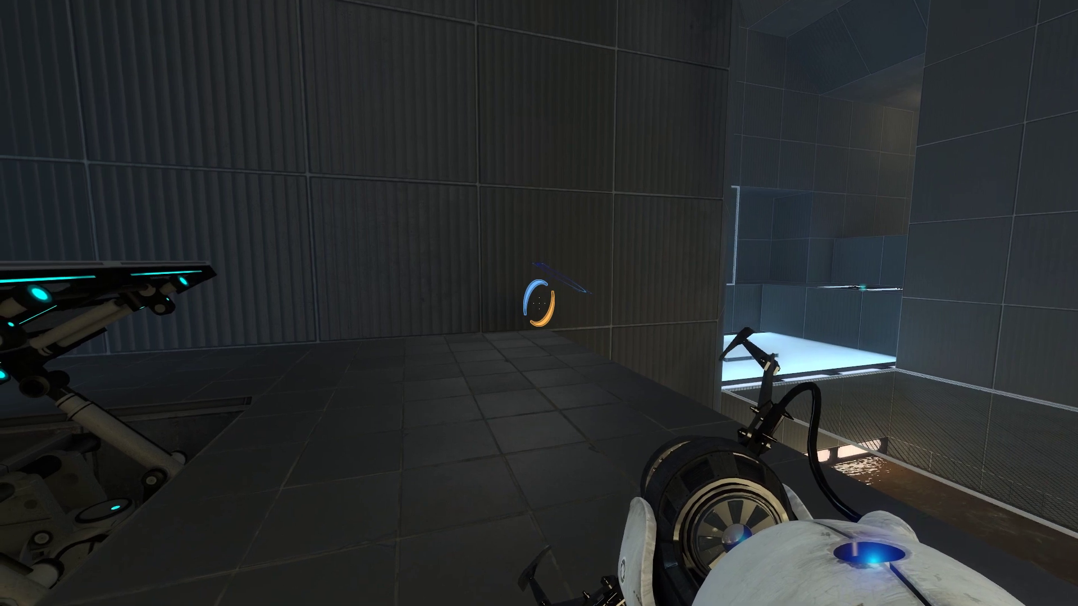
key(w)
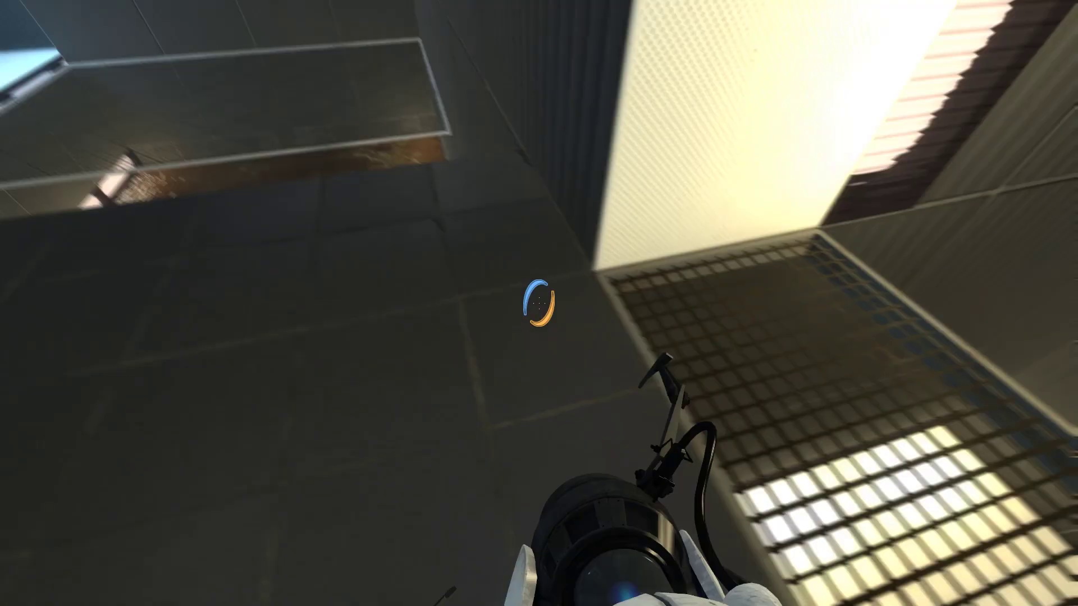
key(w)
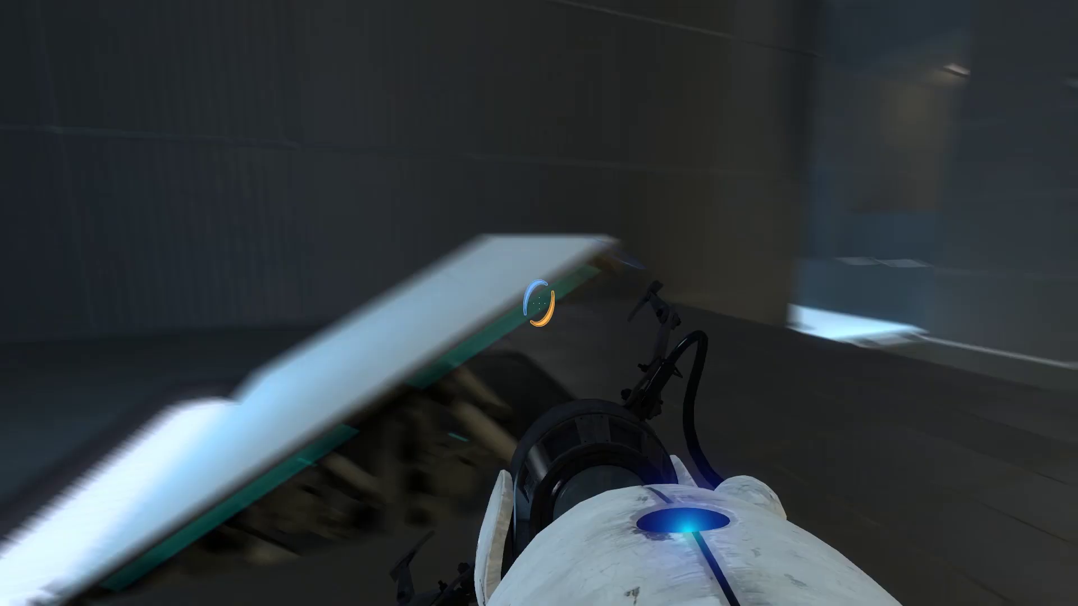
key(w)
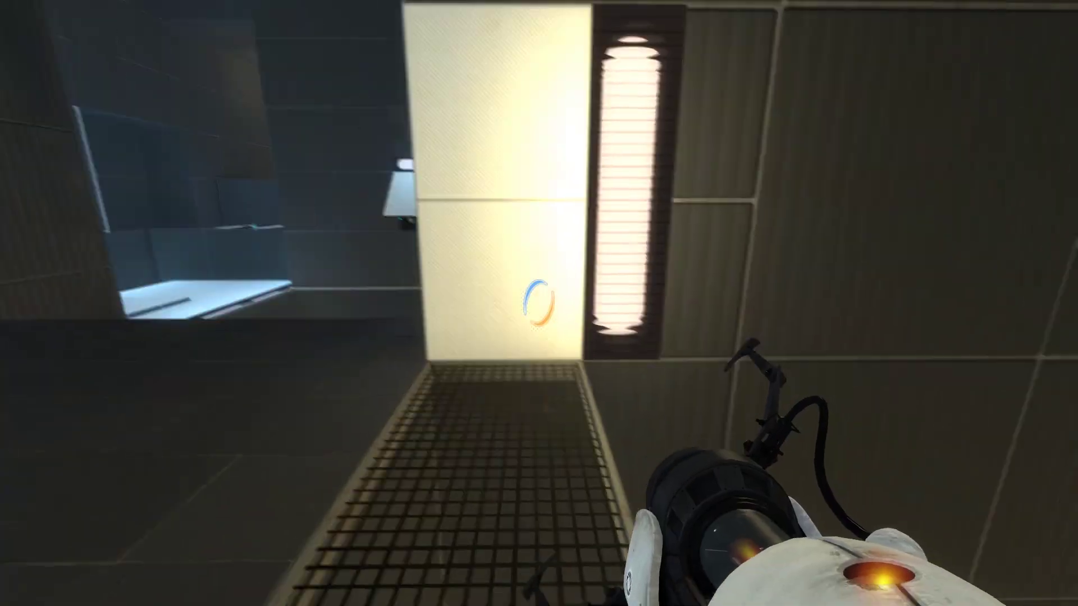
right_click(539, 304)
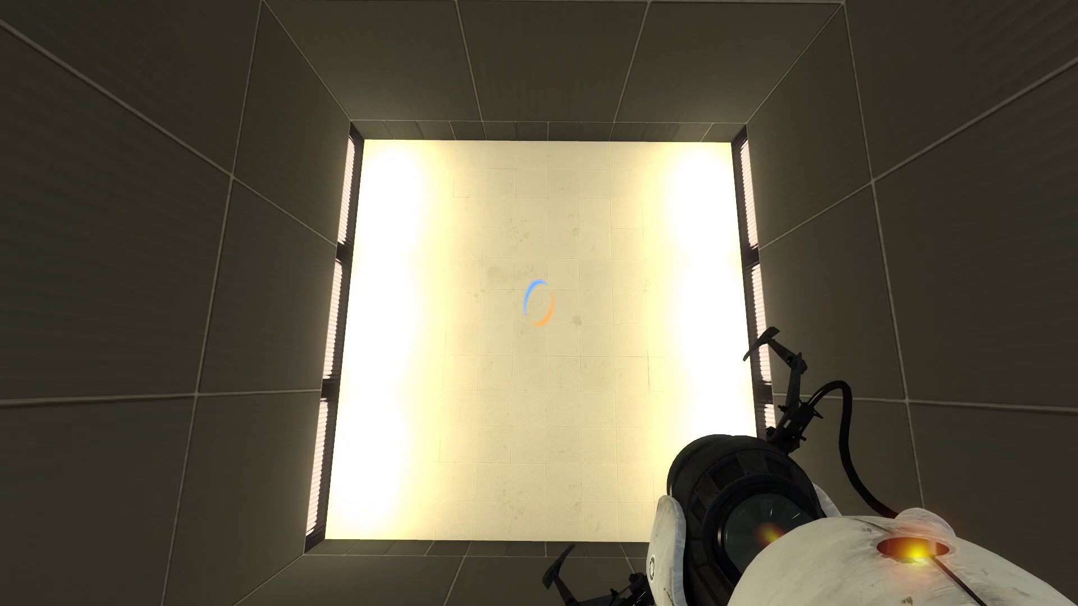
click(539, 303)
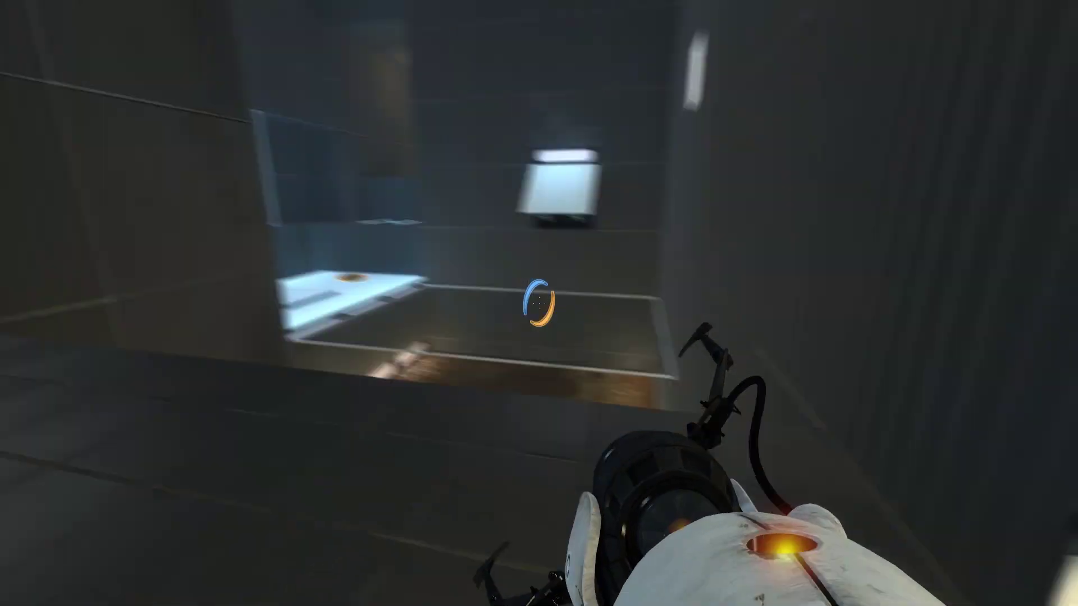
click(539, 304)
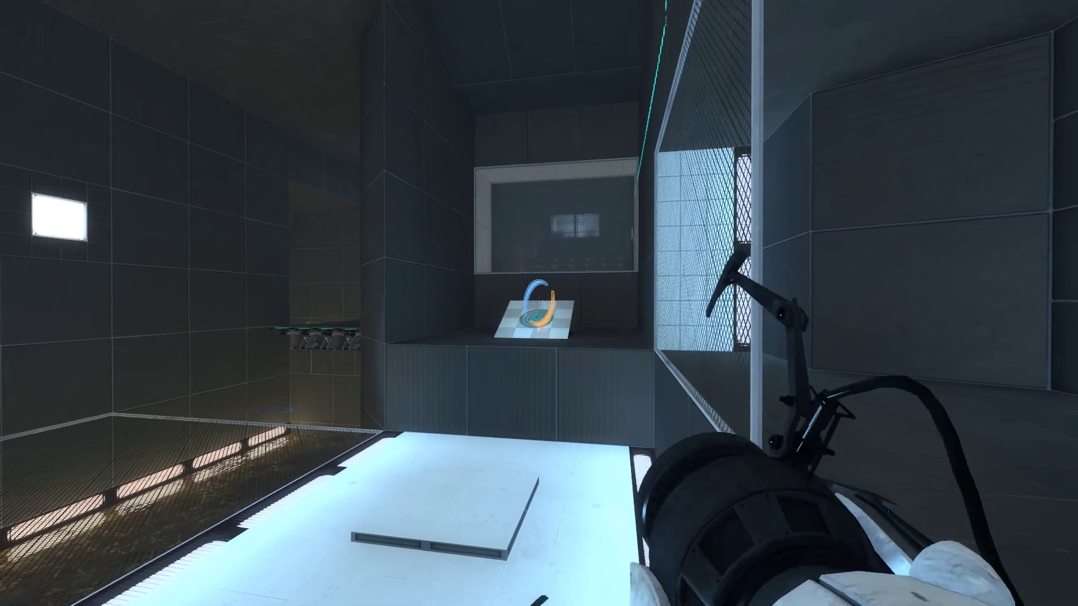
right_click(540, 303)
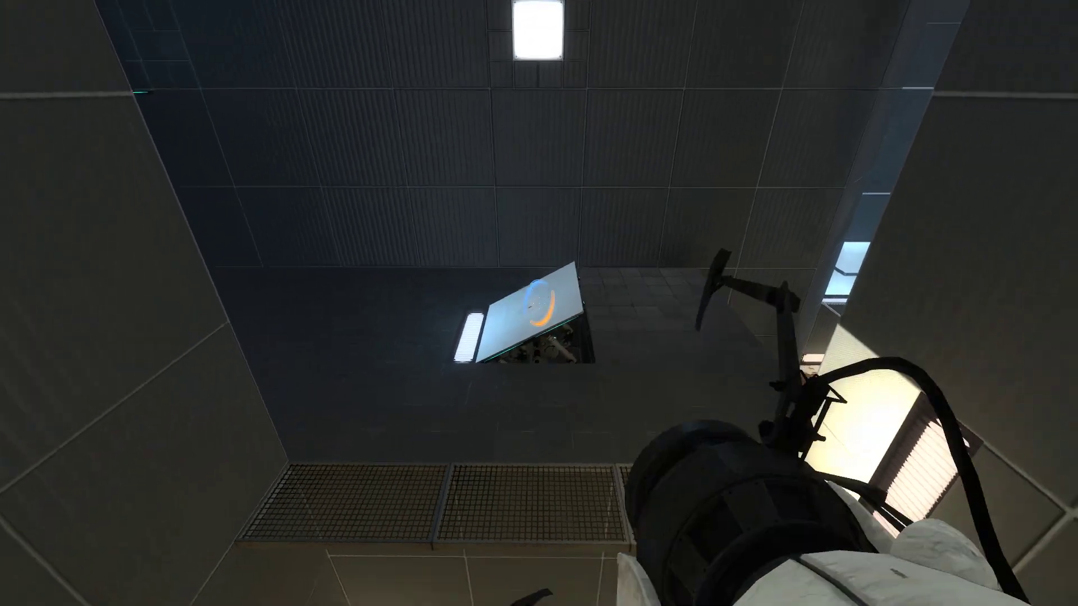
click(540, 303)
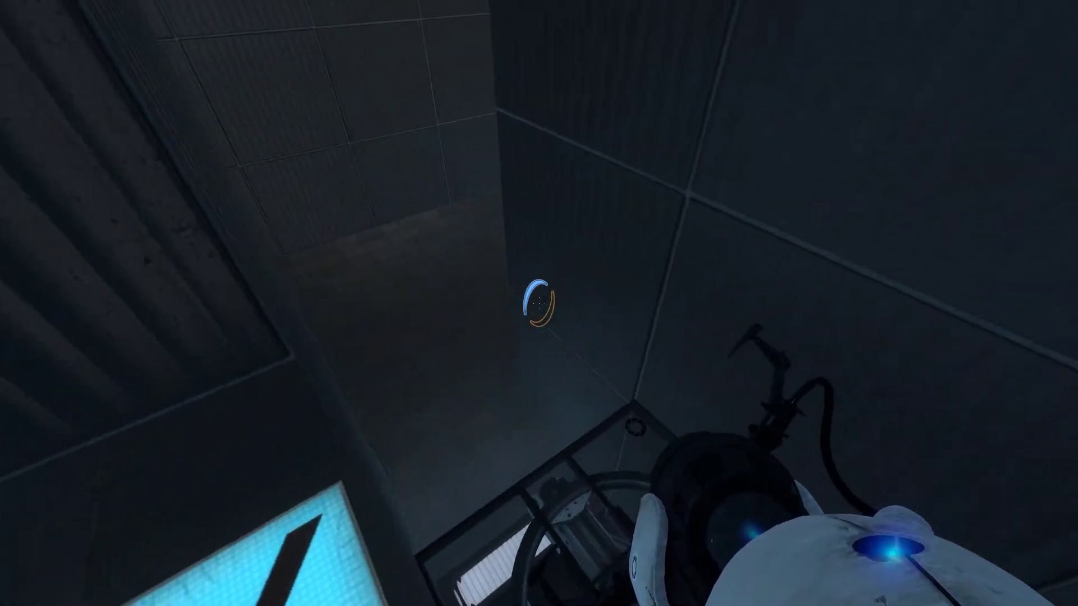
click(539, 304)
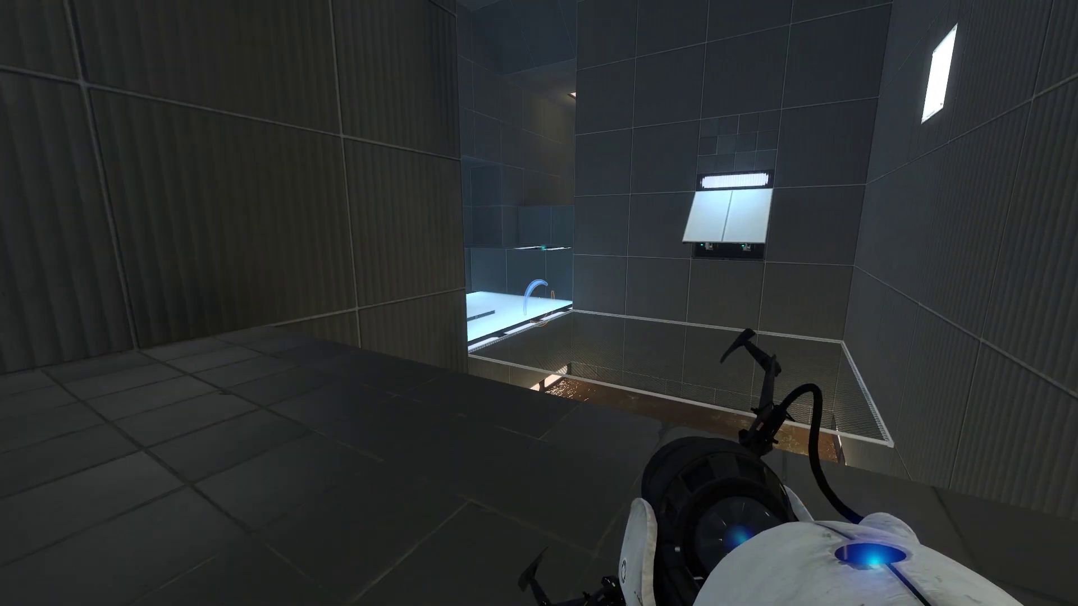
right_click(540, 303)
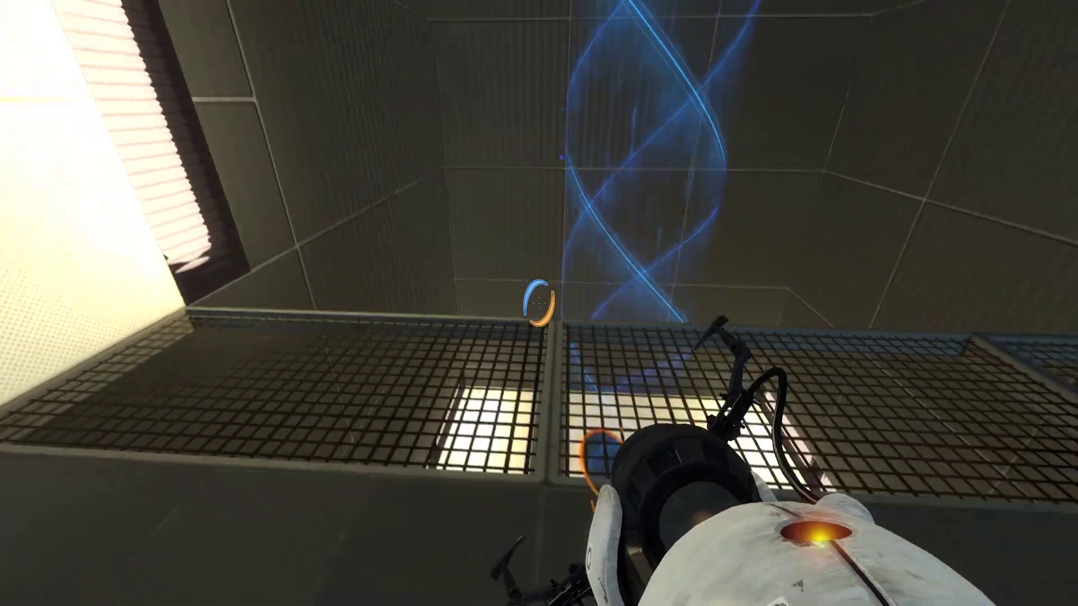
right_click(539, 303)
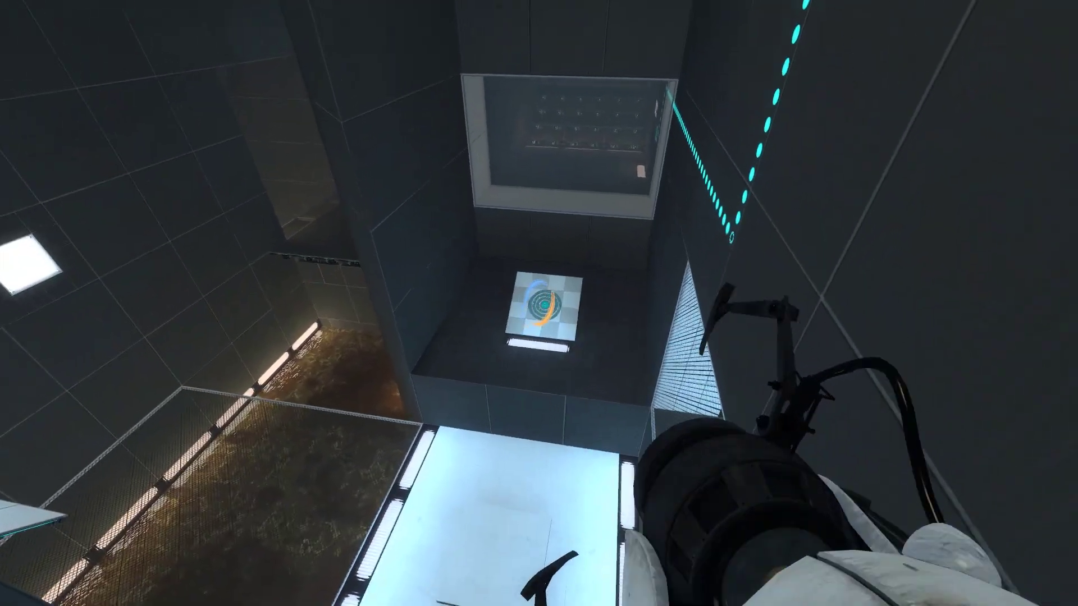
right_click(539, 304)
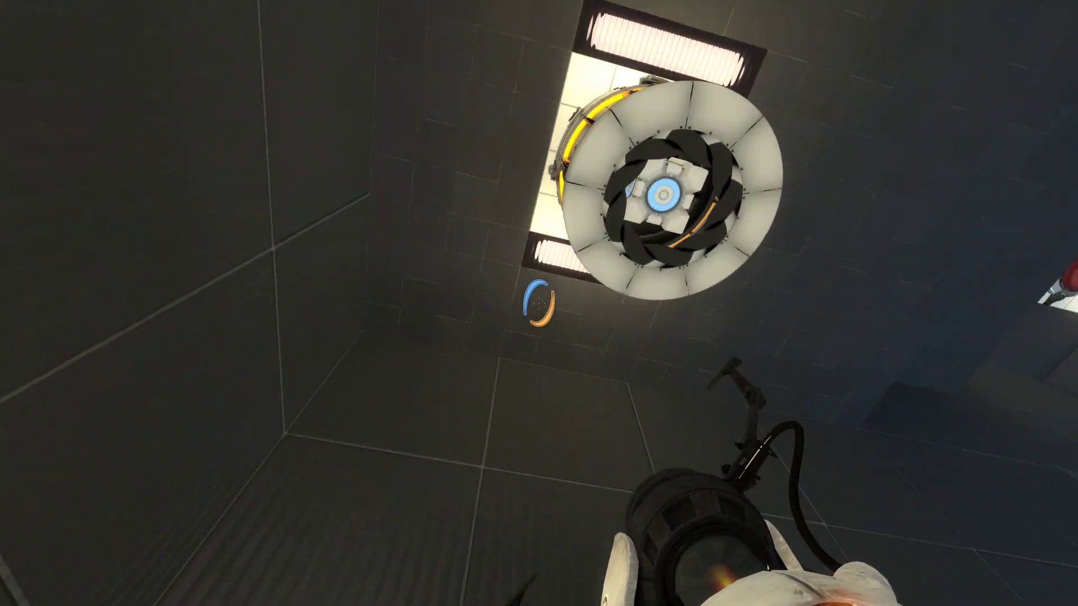
key(e)
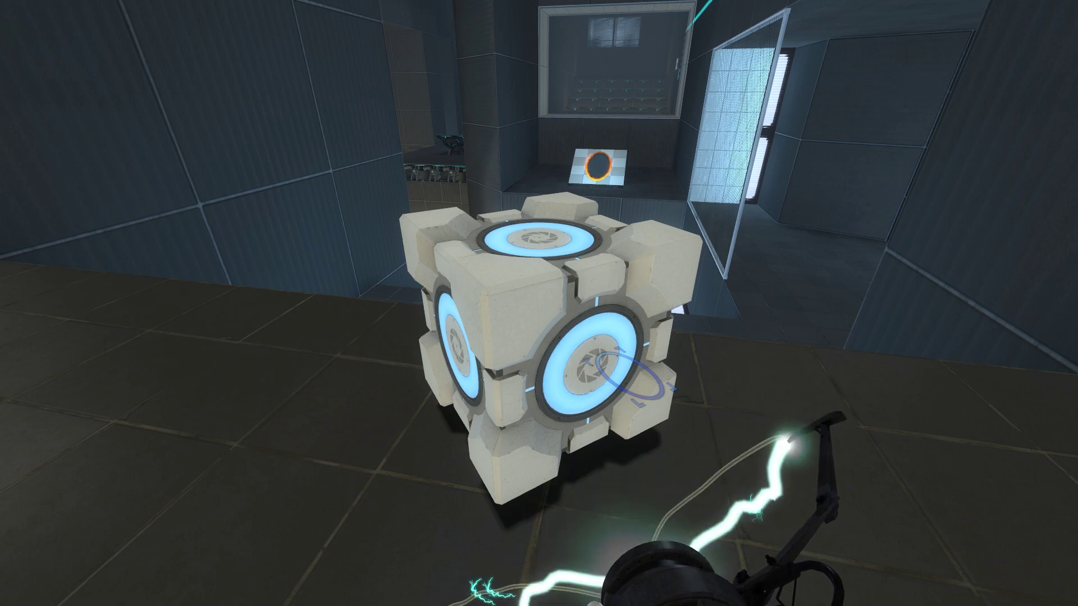
key(w)
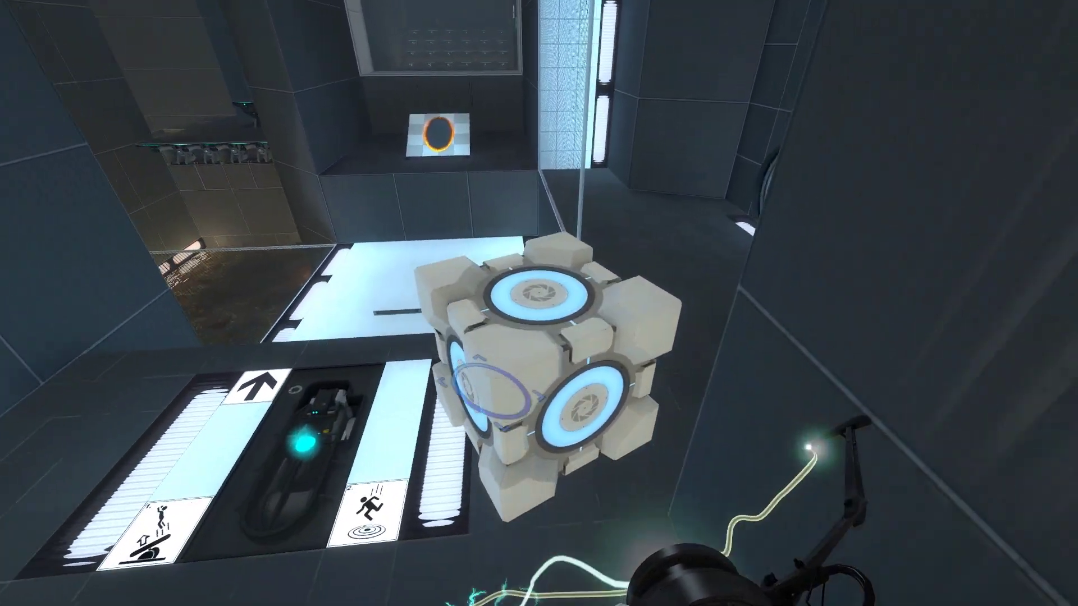
key(w)
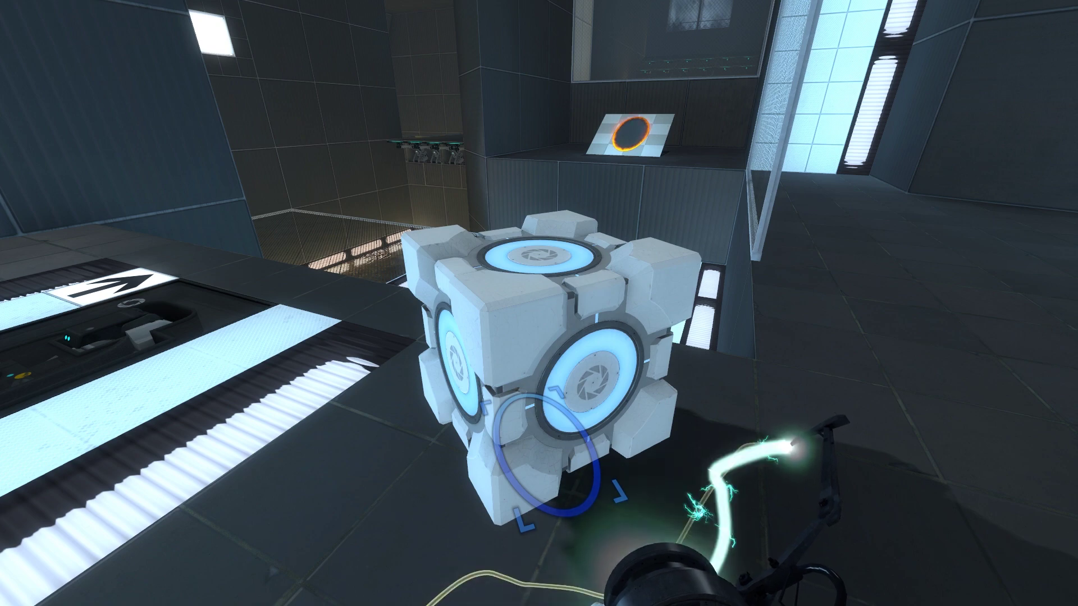
key(s)
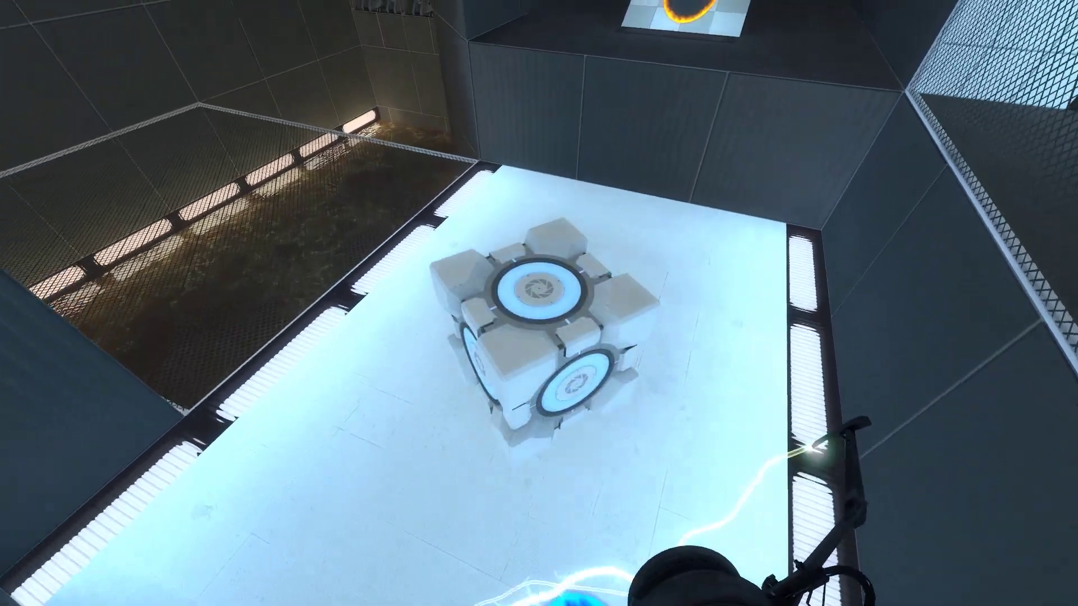
key(e)
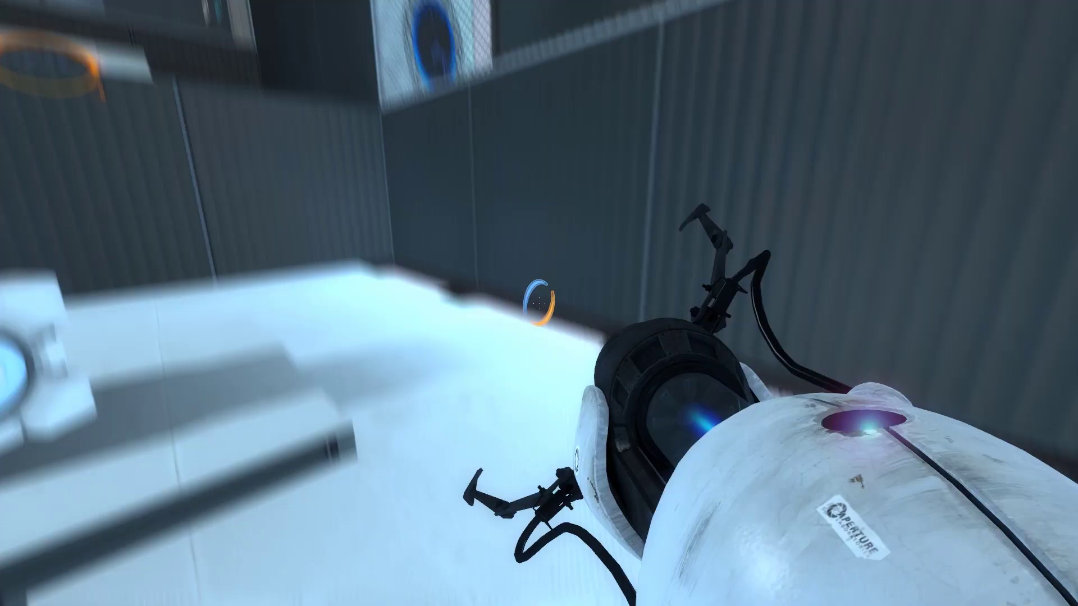
right_click(540, 304)
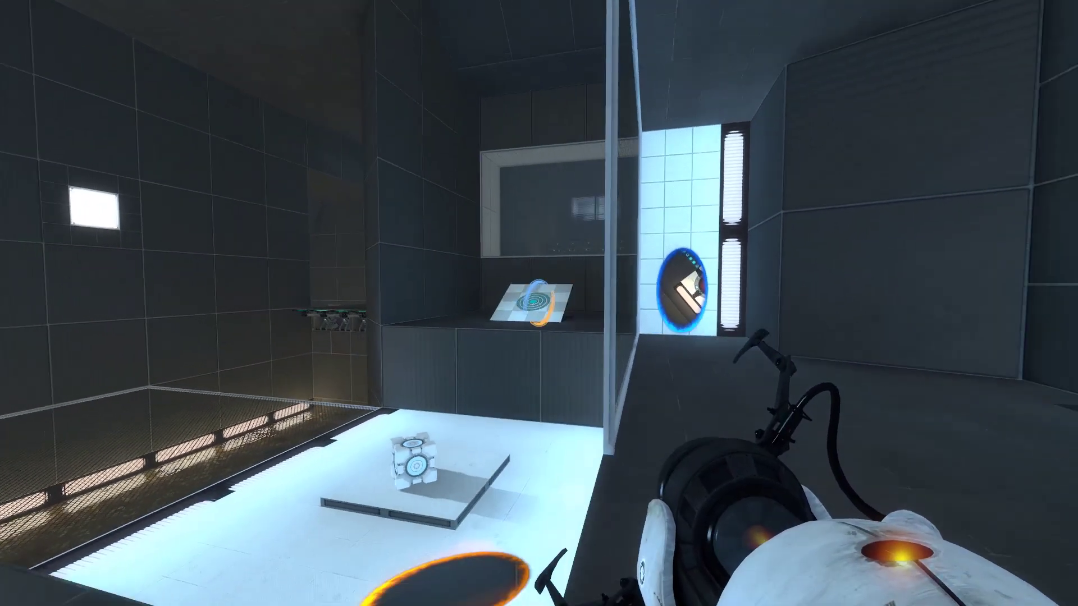
click(539, 303)
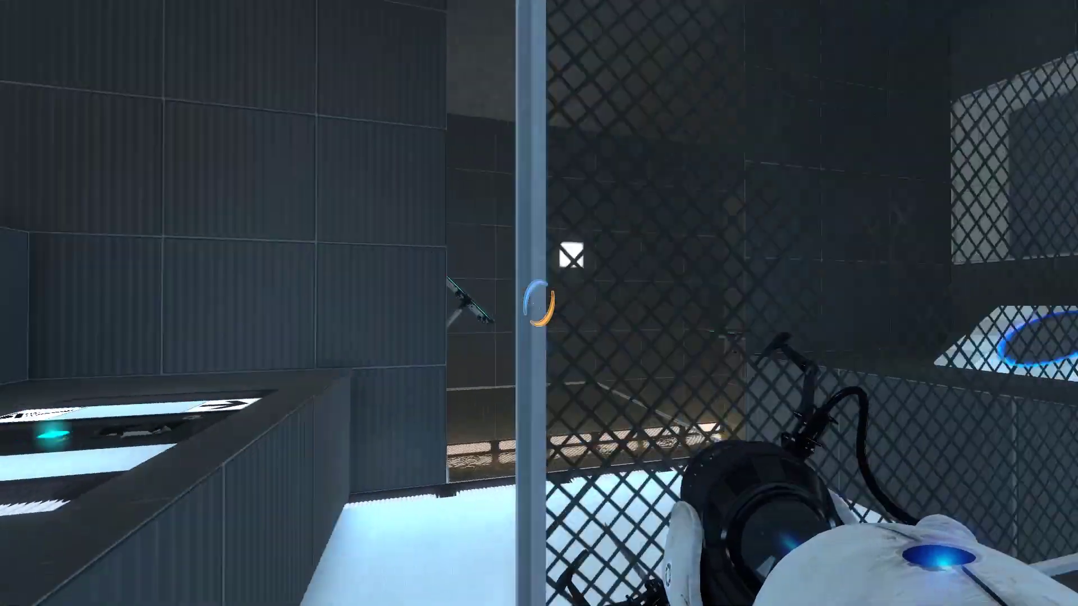
right_click(539, 304)
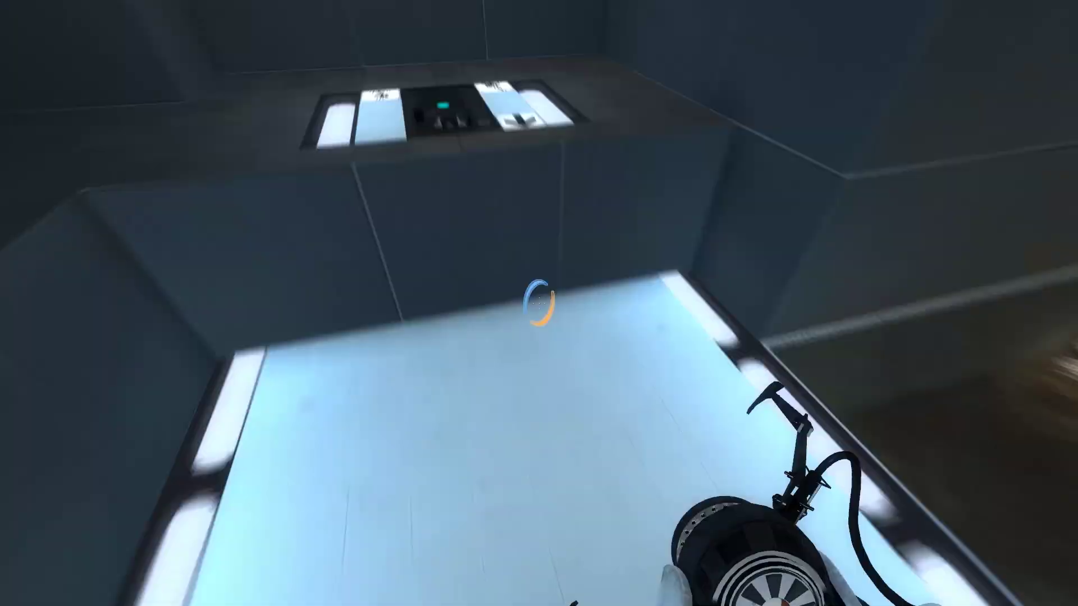
key(e)
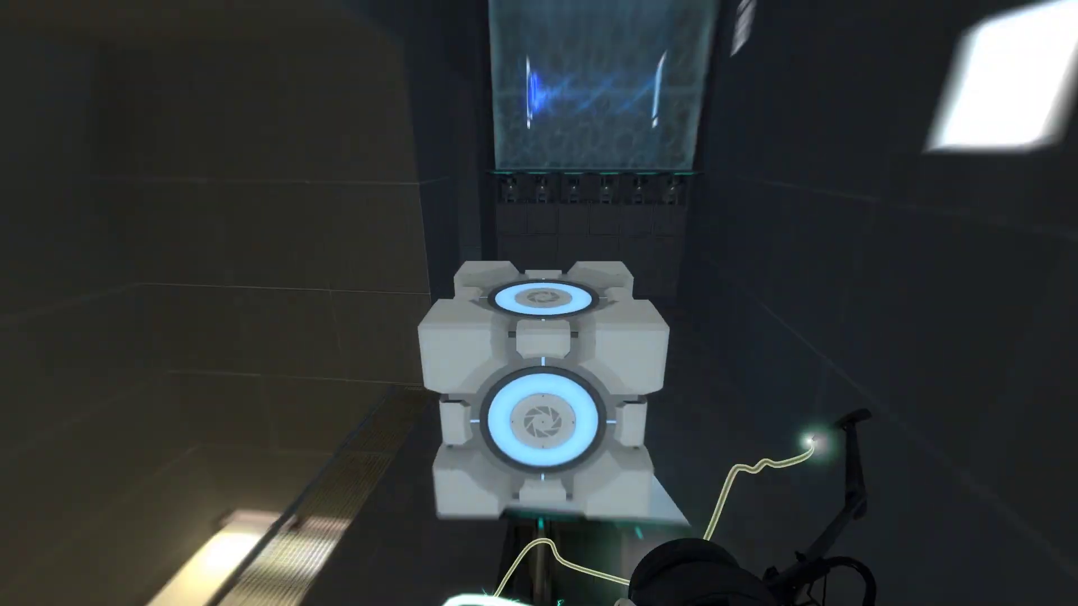
key(e)
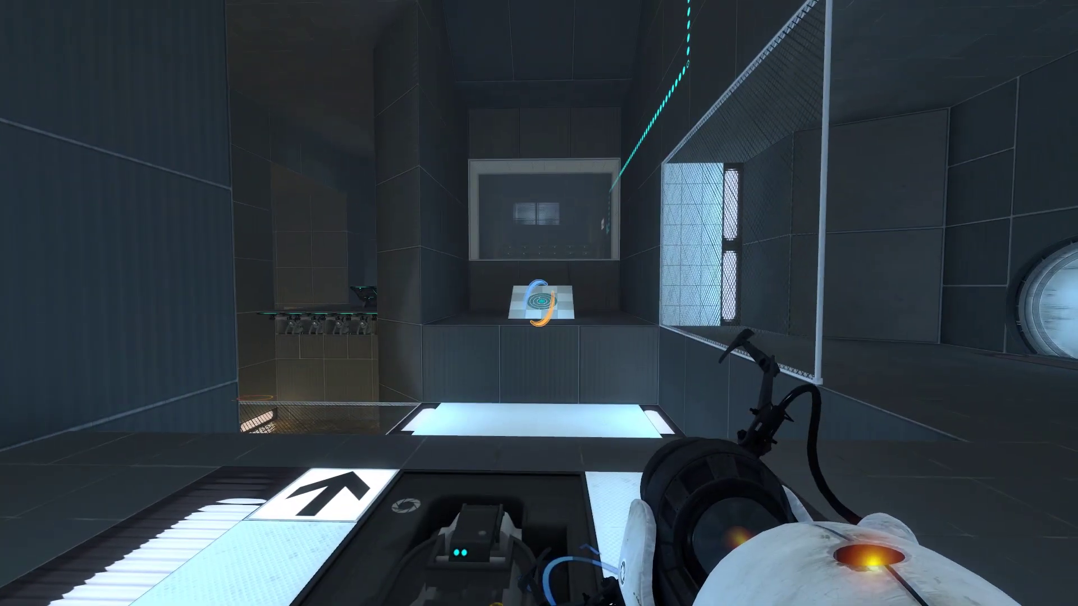
click(539, 303)
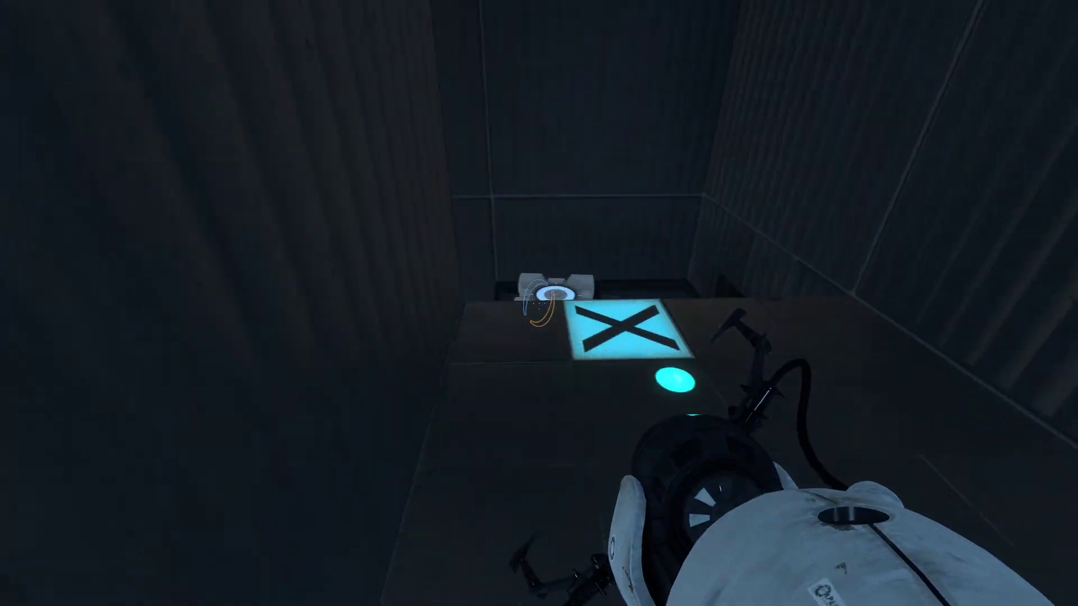
key(e)
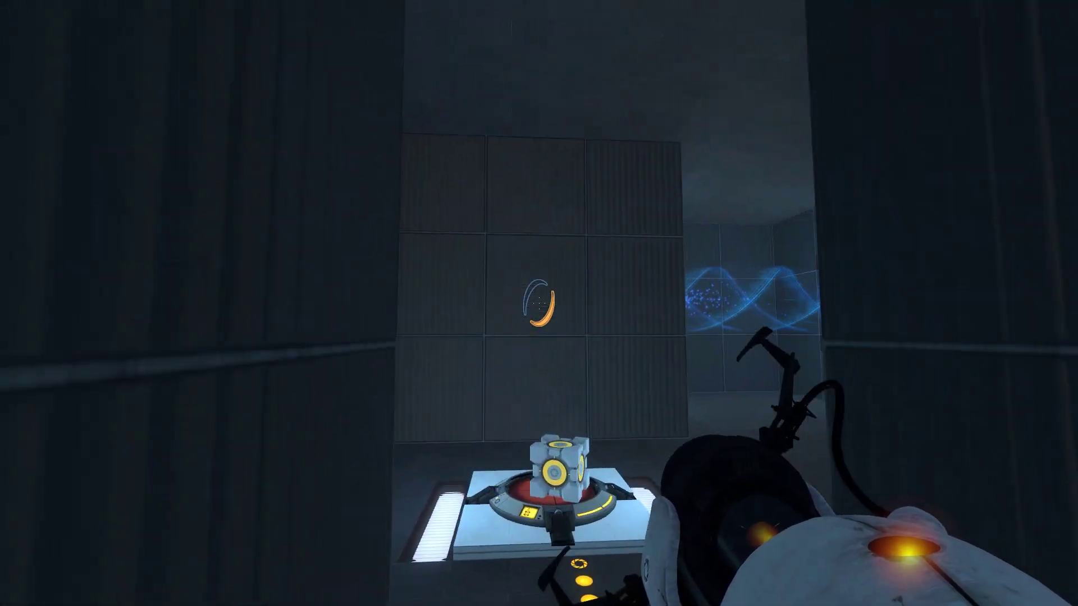
key(e)
key(e)
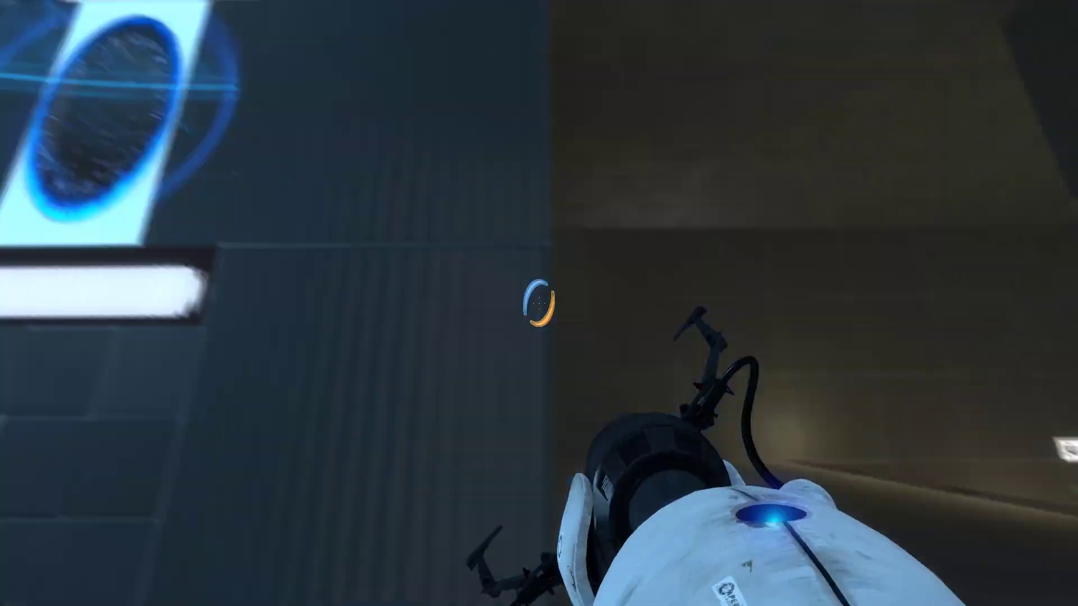
key(w)
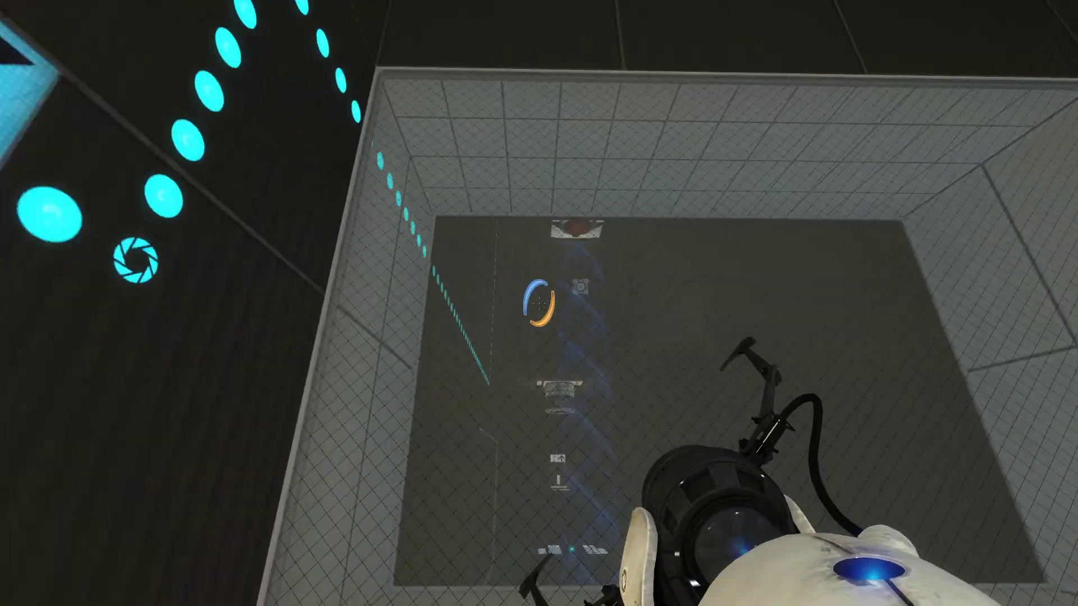